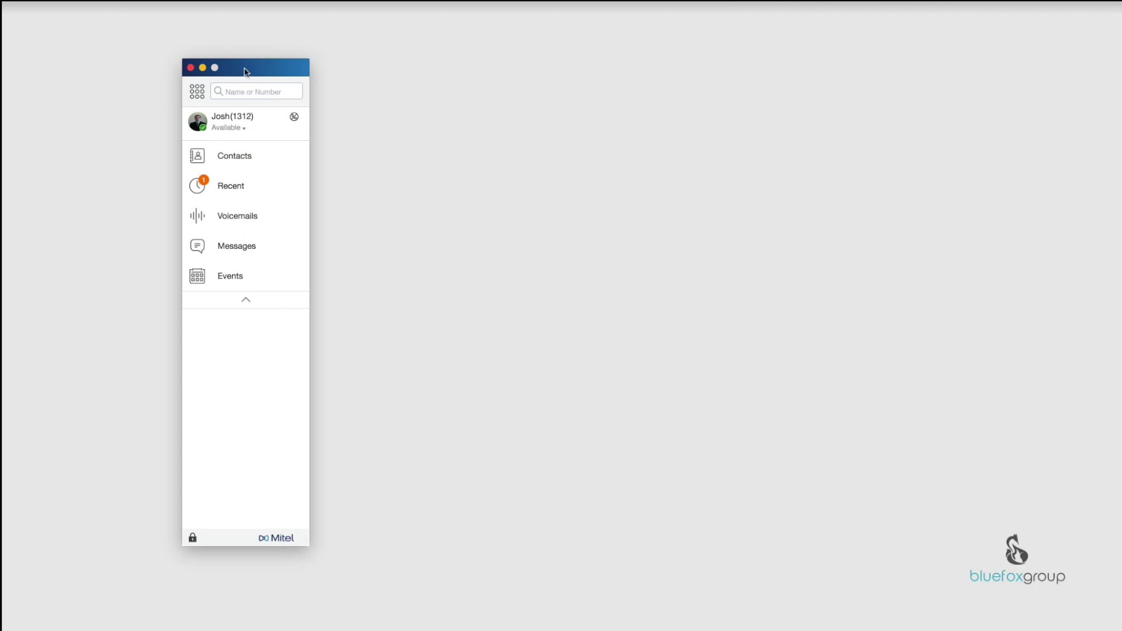
Nudge the app window, then collapse the navigation to an icon grid and expand it back to a labelled list
left_click_drag(247, 71, 245, 74)
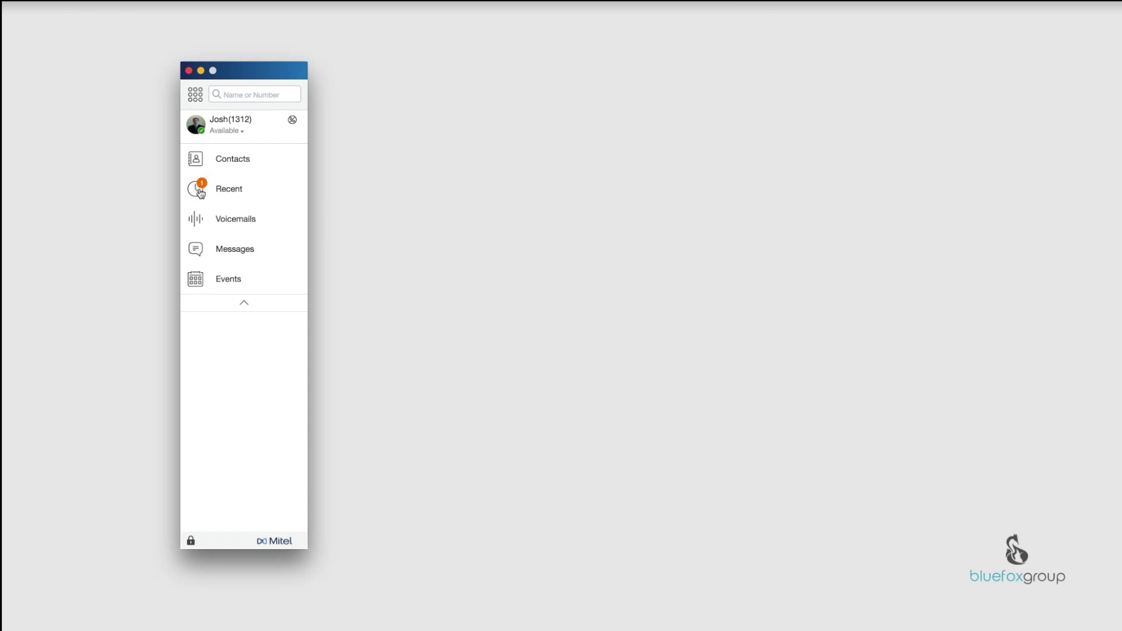
left_click(248, 303)
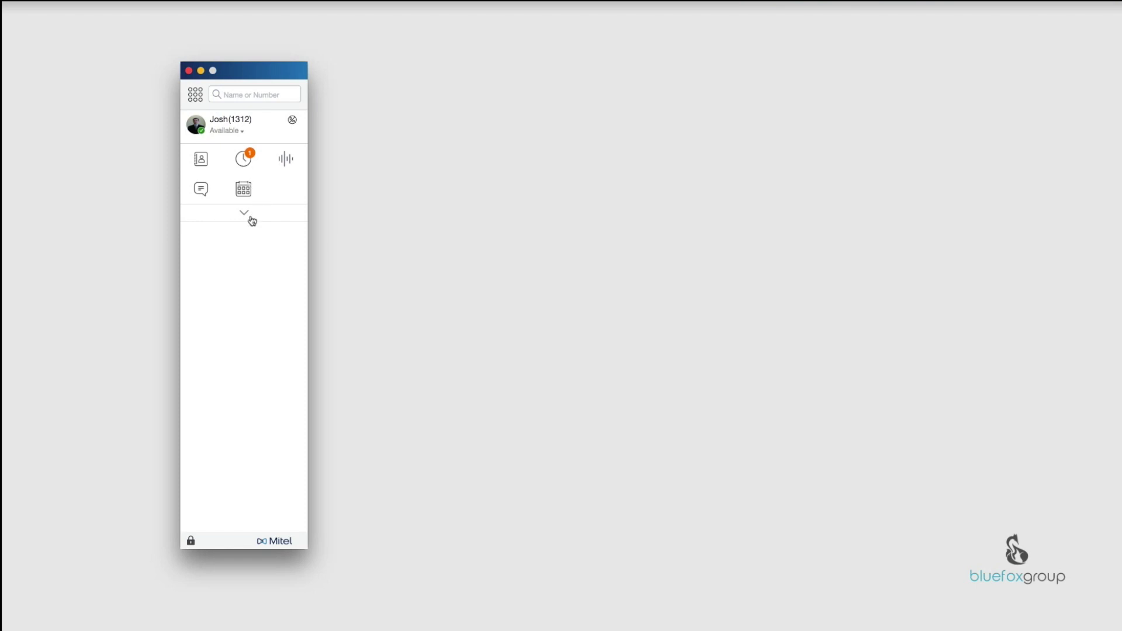
left_click(245, 215)
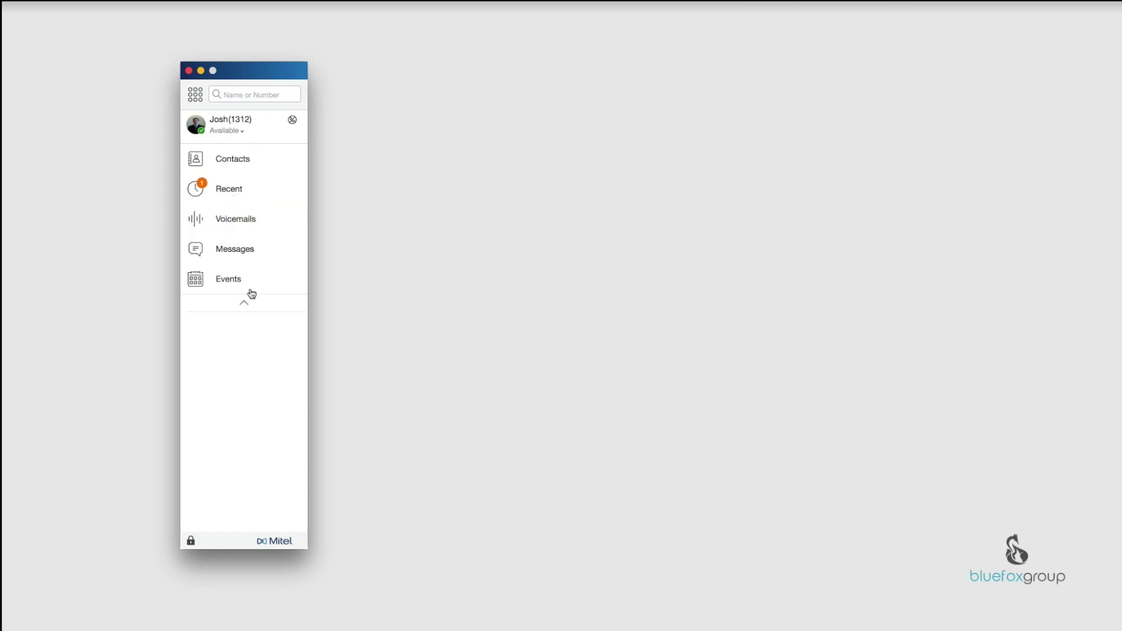
Show the Recent call history under All and scroll through the calls, ending back at the top
left_click(227, 194)
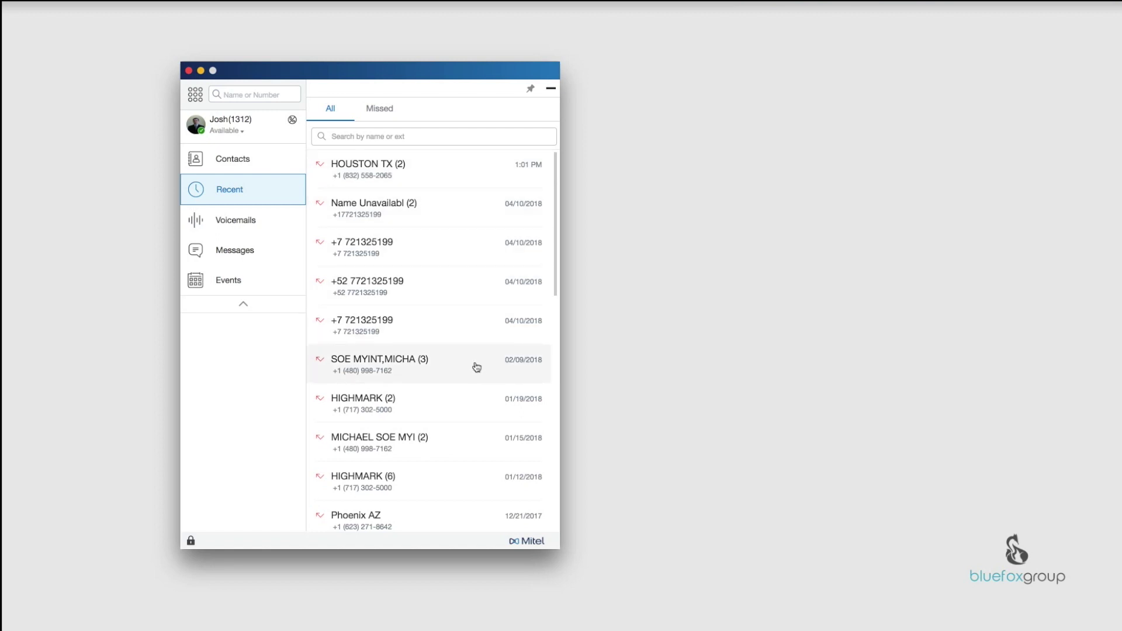
scroll(476, 351, "down", 1)
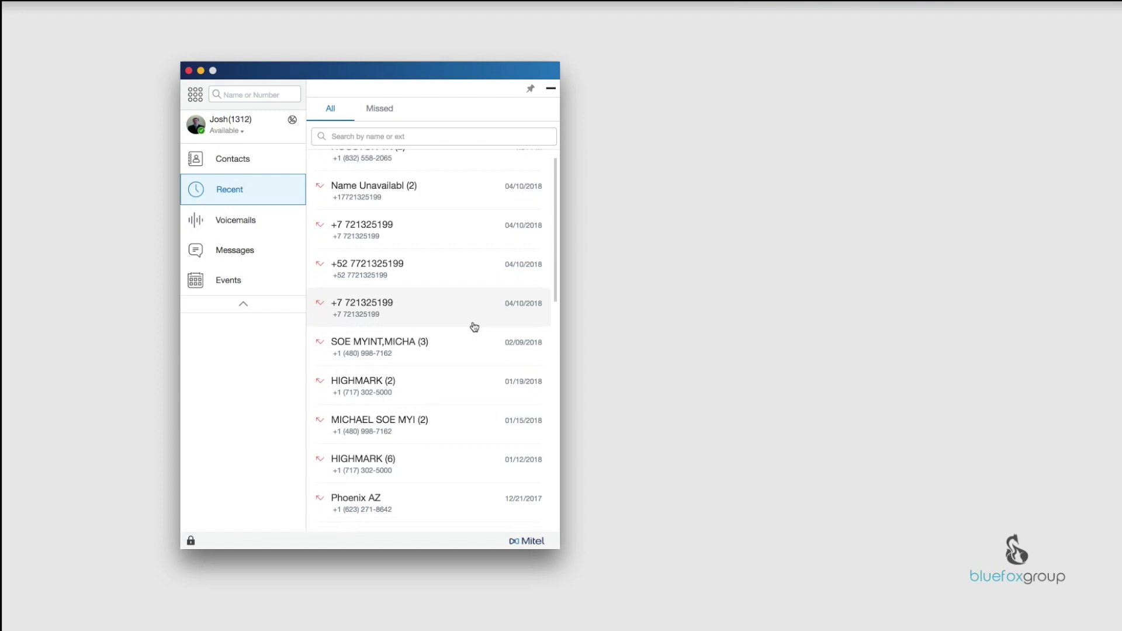
scroll(475, 327, "up", 1)
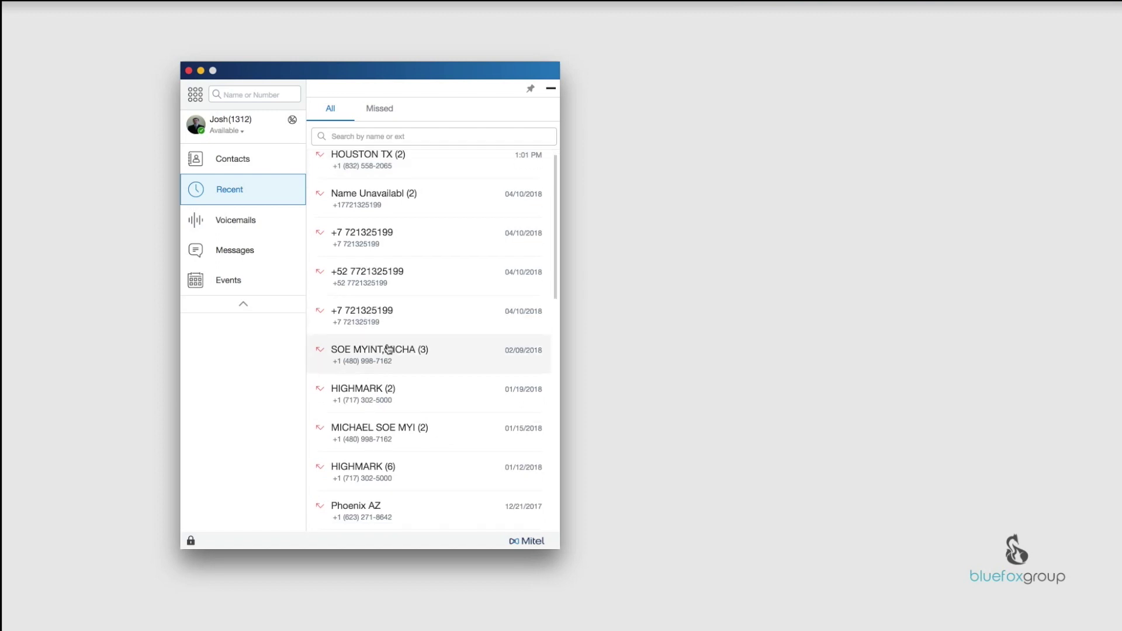
scroll(380, 348, "down", 5)
scroll(388, 349, "down", 8)
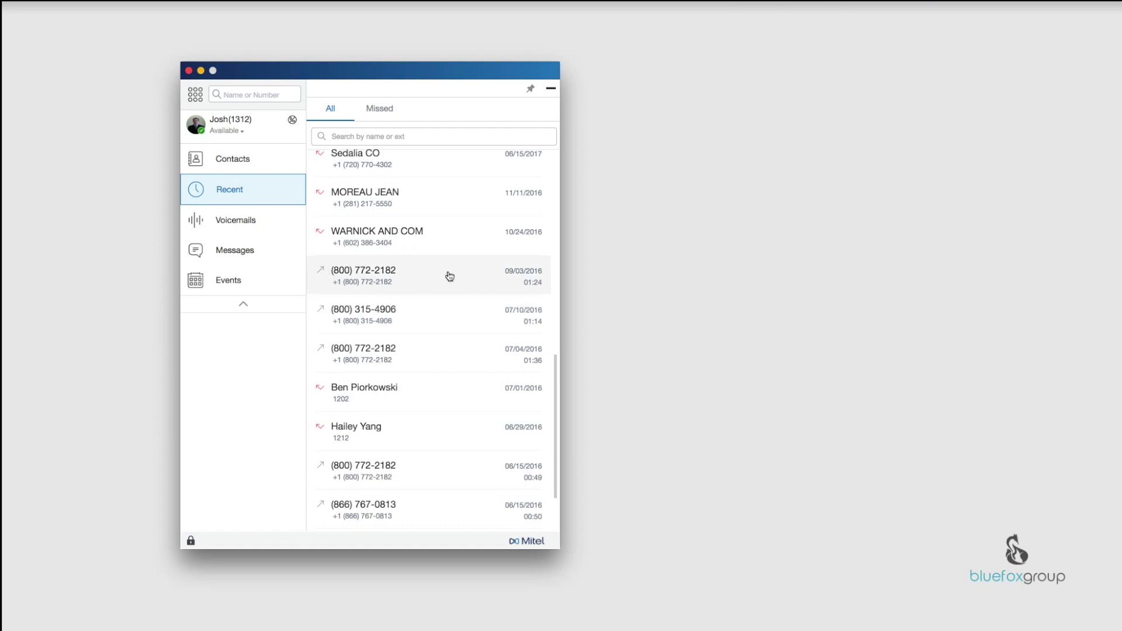
scroll(447, 266, "up", 2)
scroll(448, 268, "up", 15)
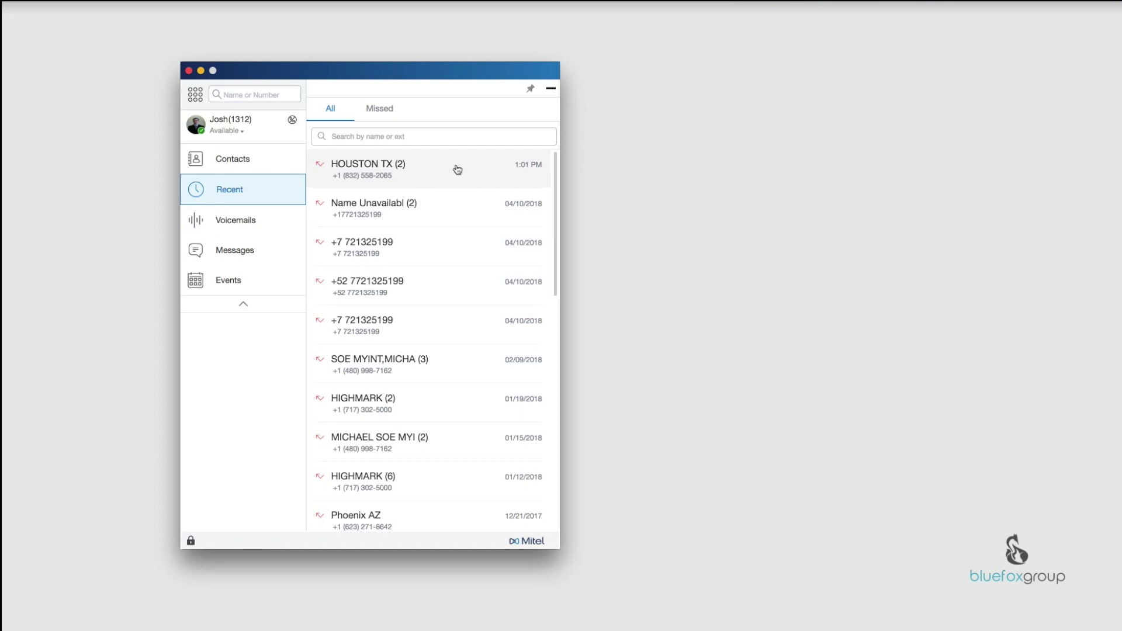
View the HOUSTON TX caller's details, dial that number back, then hang up the call
left_click(457, 167)
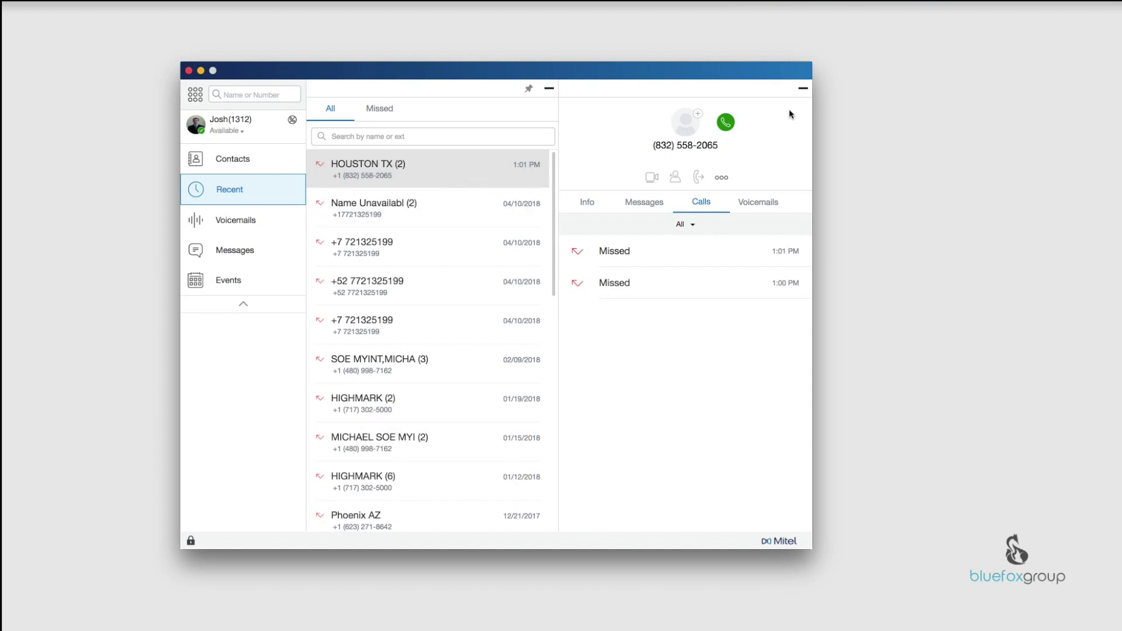
left_click(806, 88)
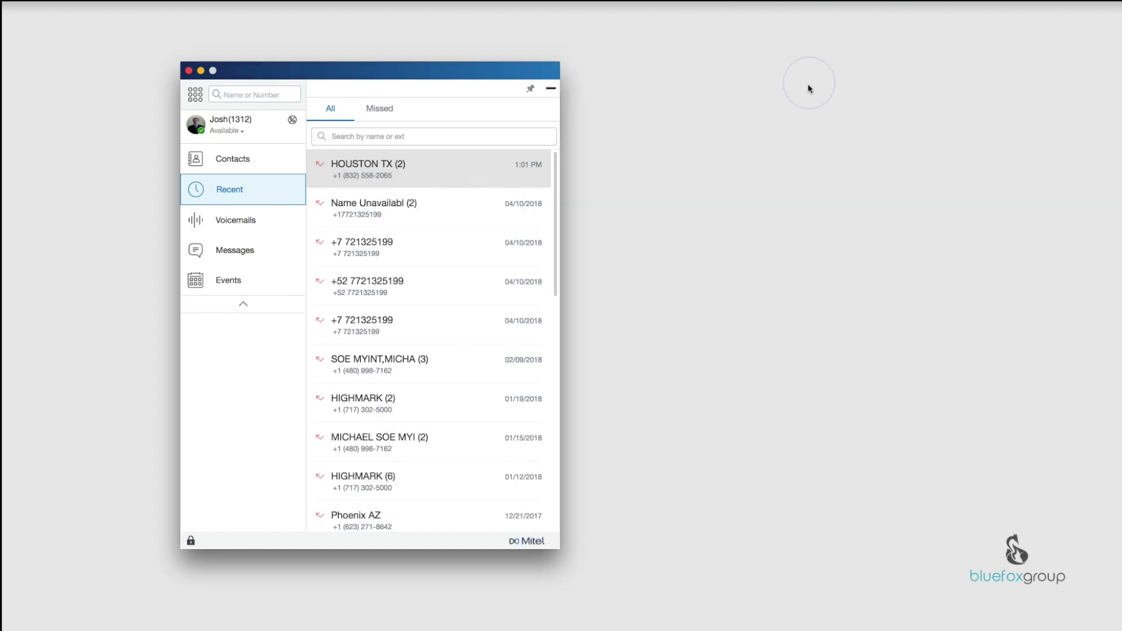
left_click(460, 167)
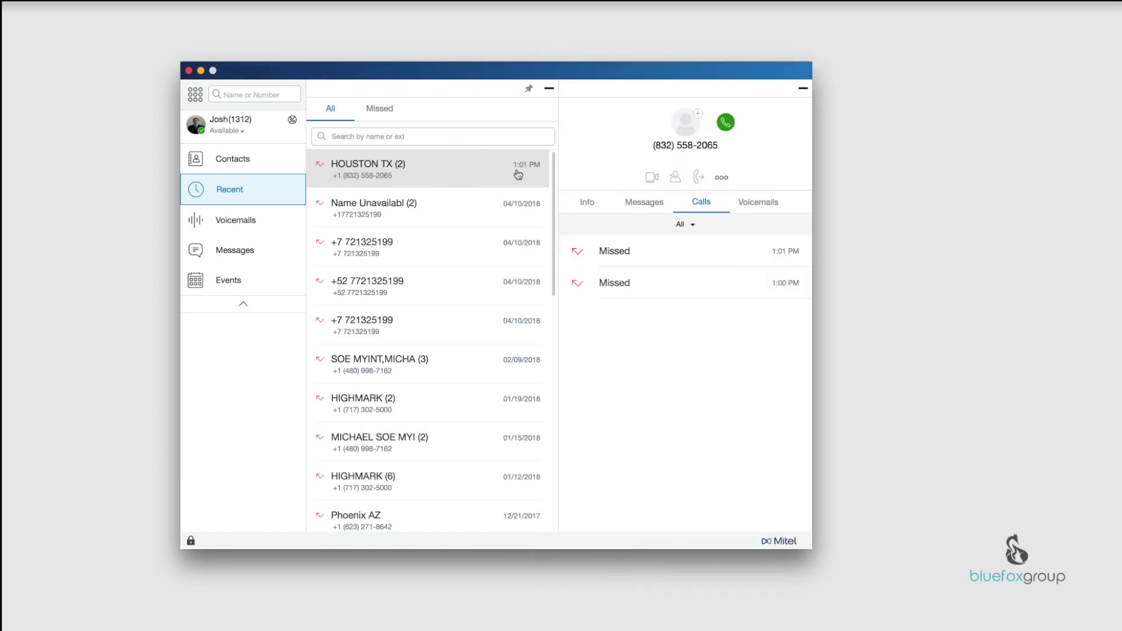
left_click(377, 175)
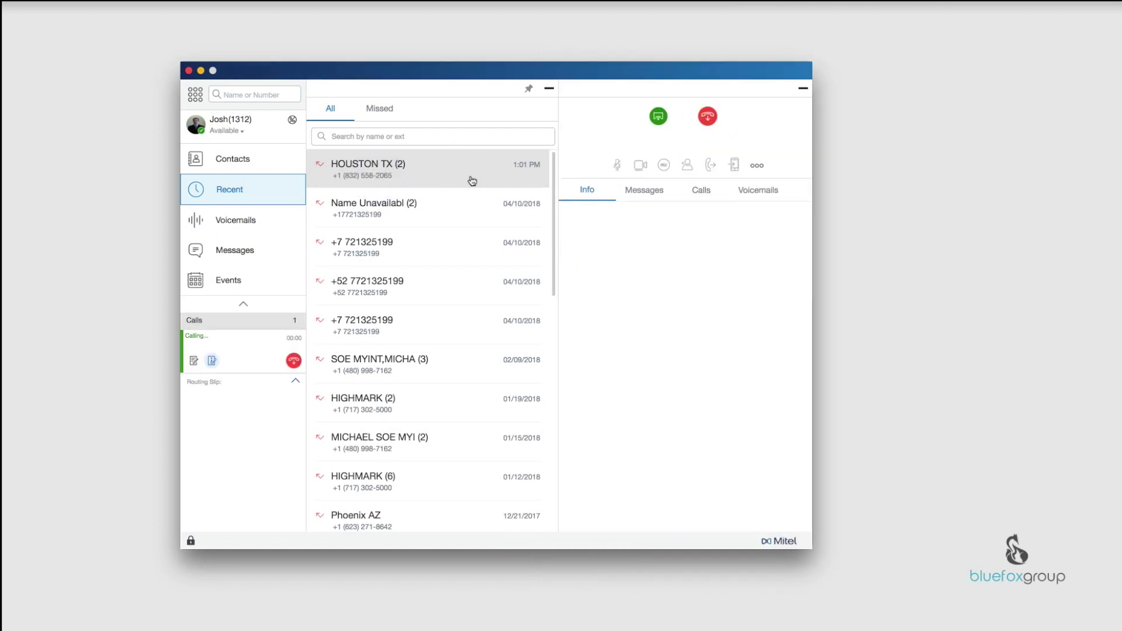
left_click(707, 116)
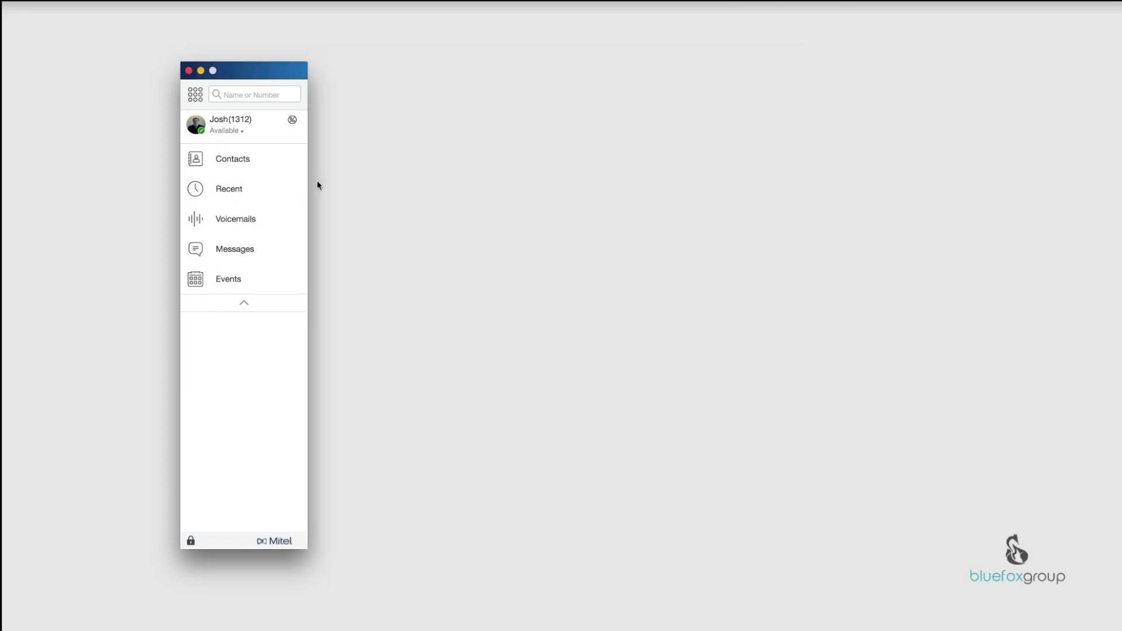
Search recent calls for 'a', open the matching caller's details, then clear the search
left_click(243, 190)
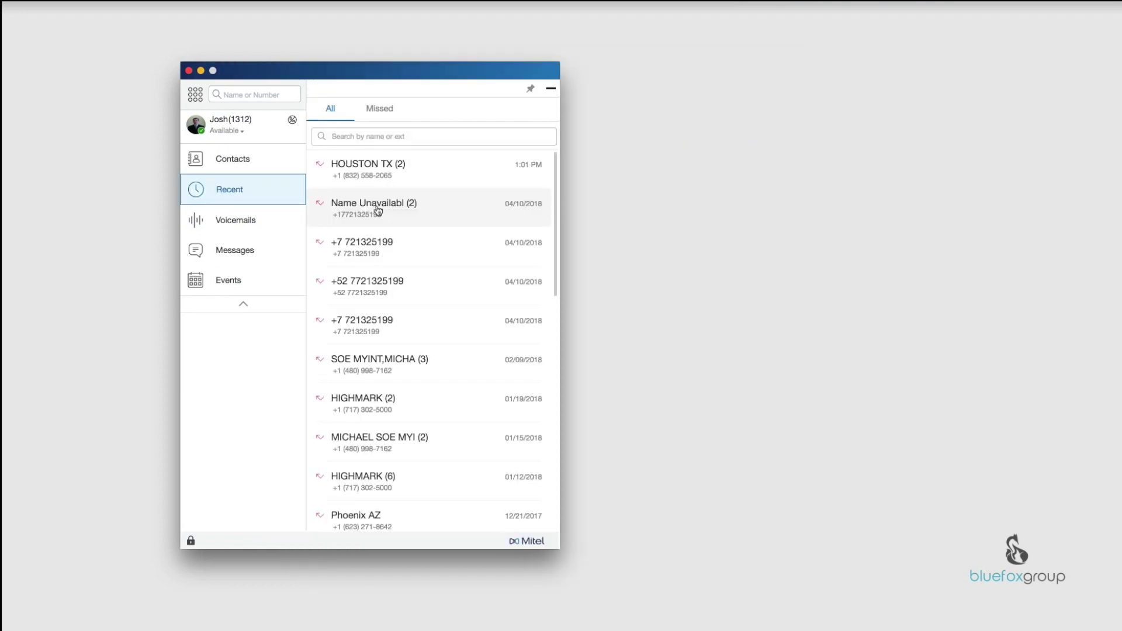
left_click(375, 137)
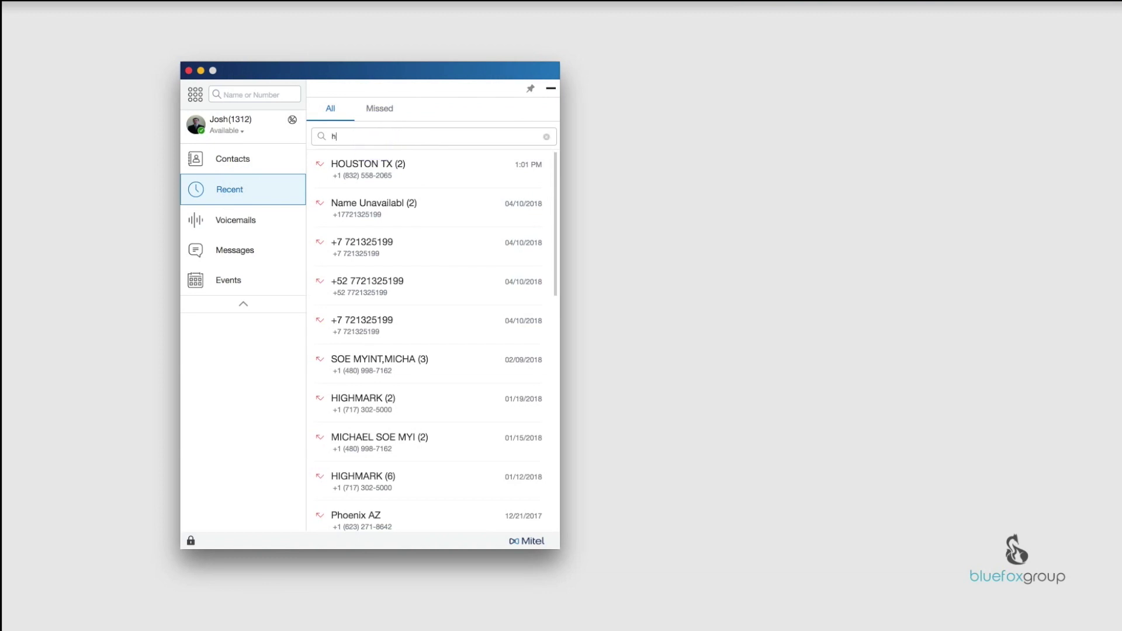
type("a")
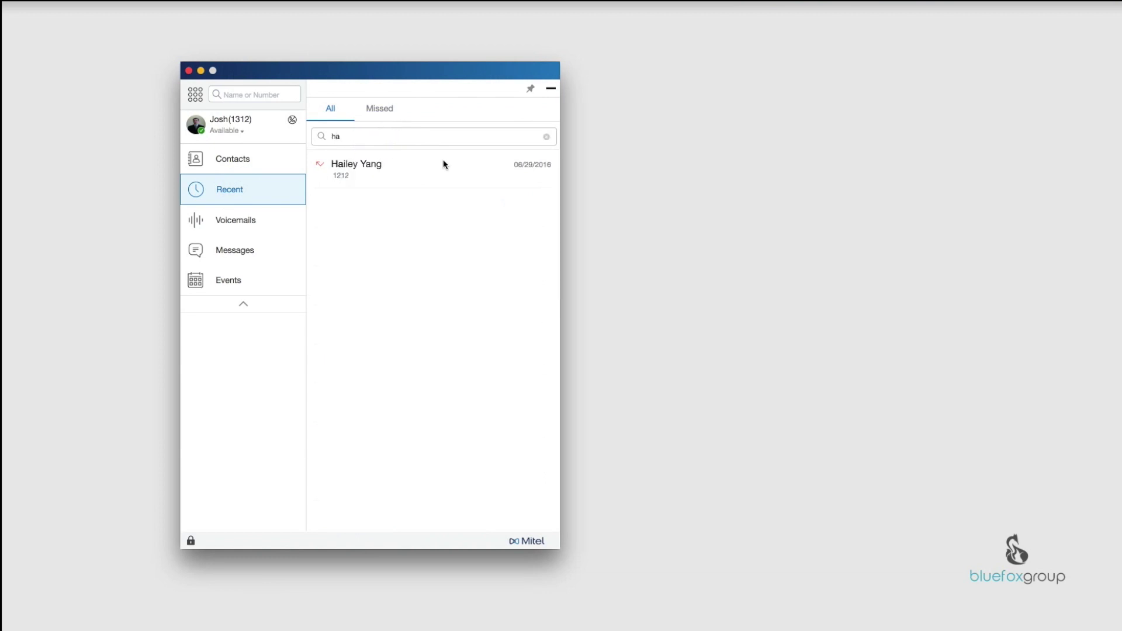
left_click(372, 169)
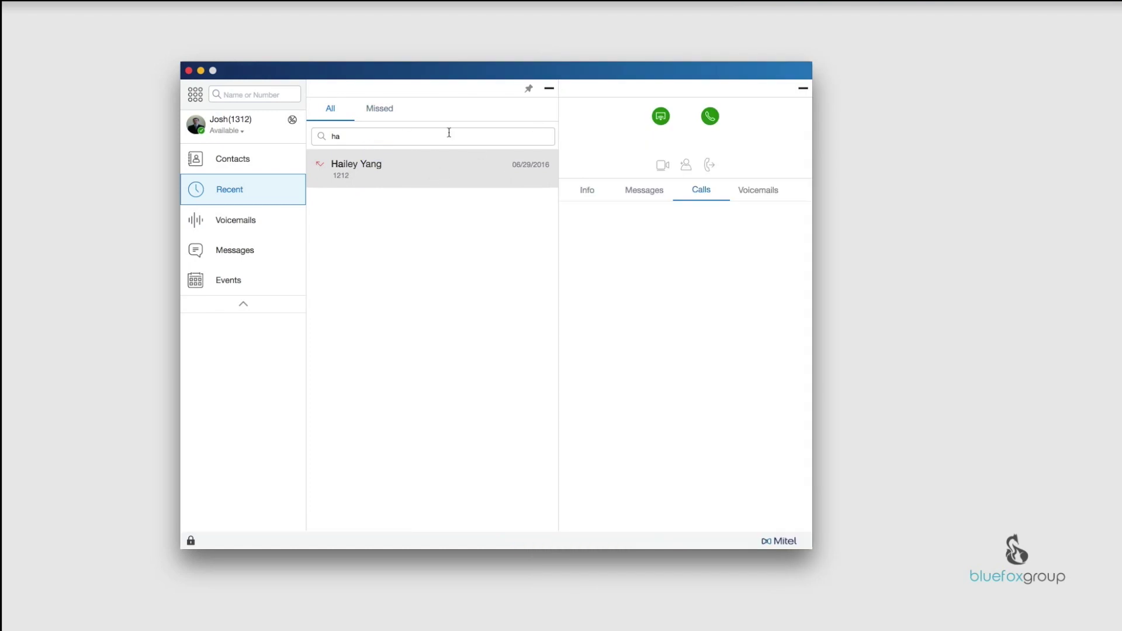
left_click(544, 136)
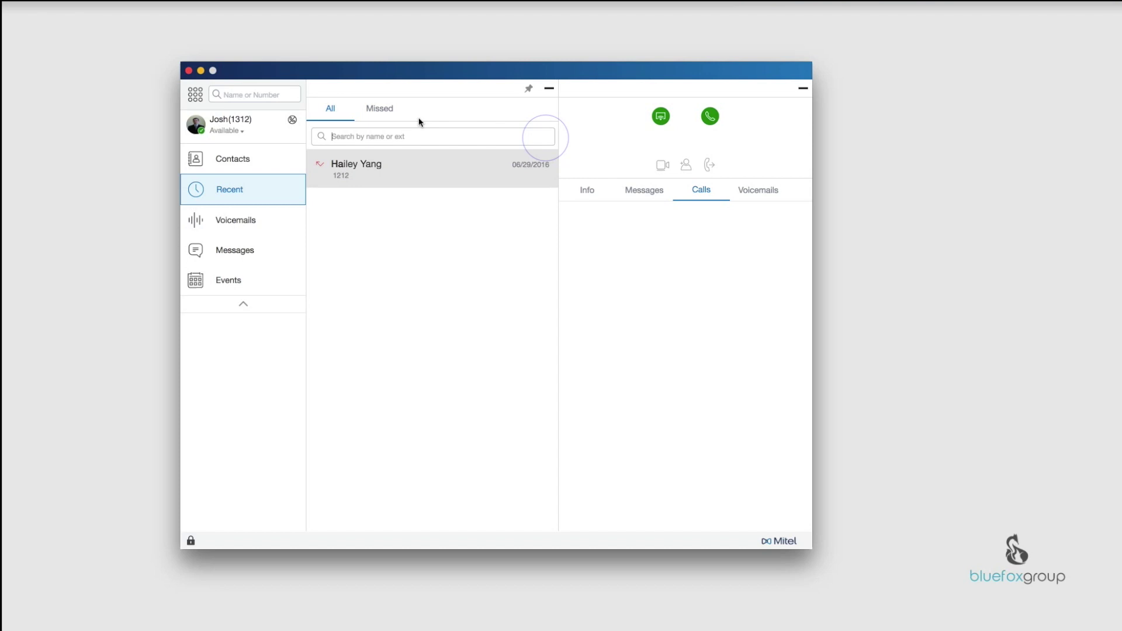
Browse the Missed calls list, then switch back to All and scroll through every call
left_click(380, 111)
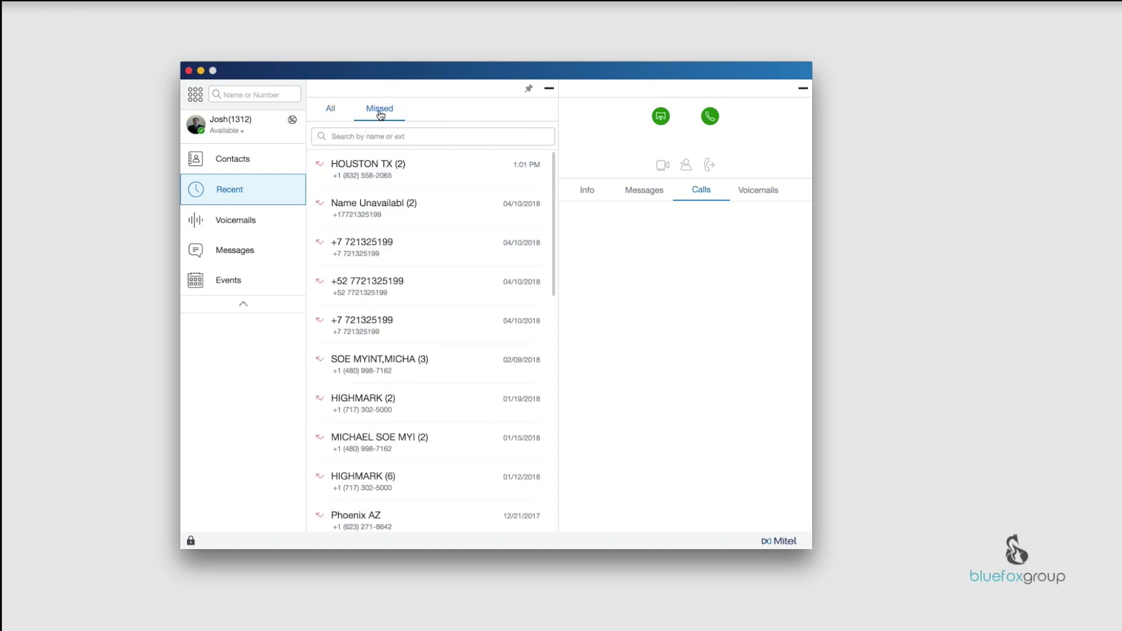
scroll(413, 323, "down", 1)
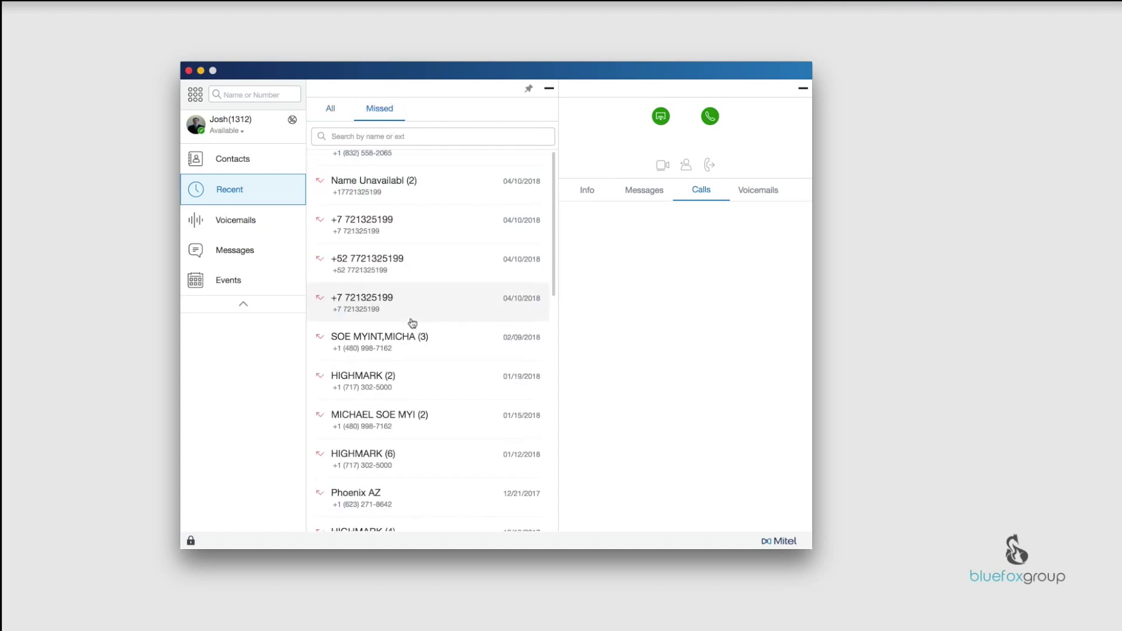
scroll(413, 323, "down", 20)
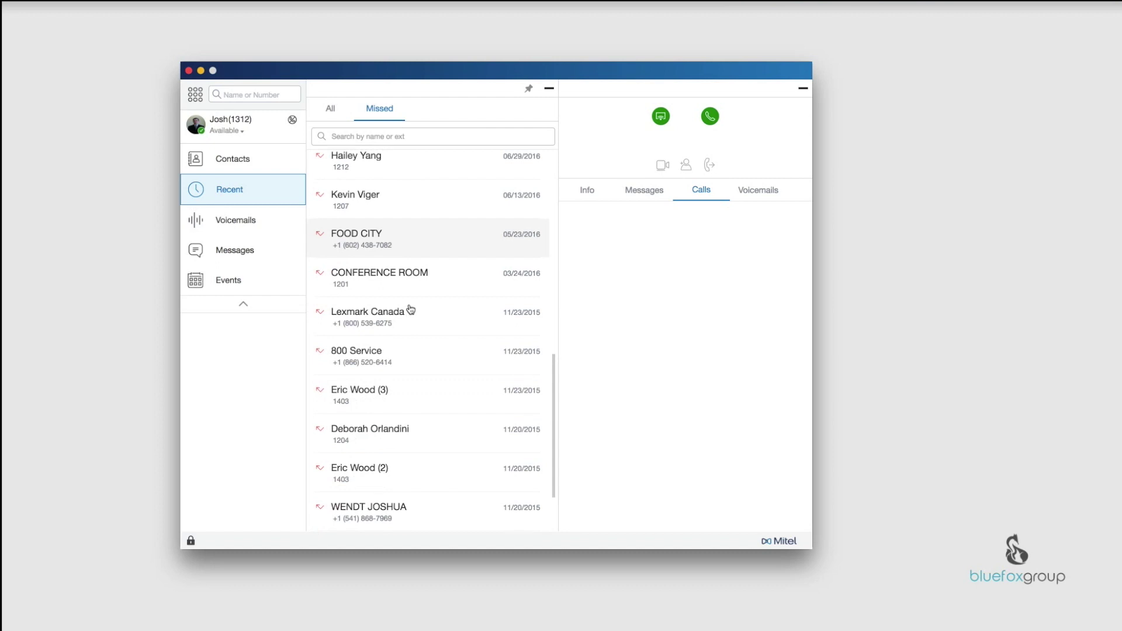
scroll(411, 310, "up", 20)
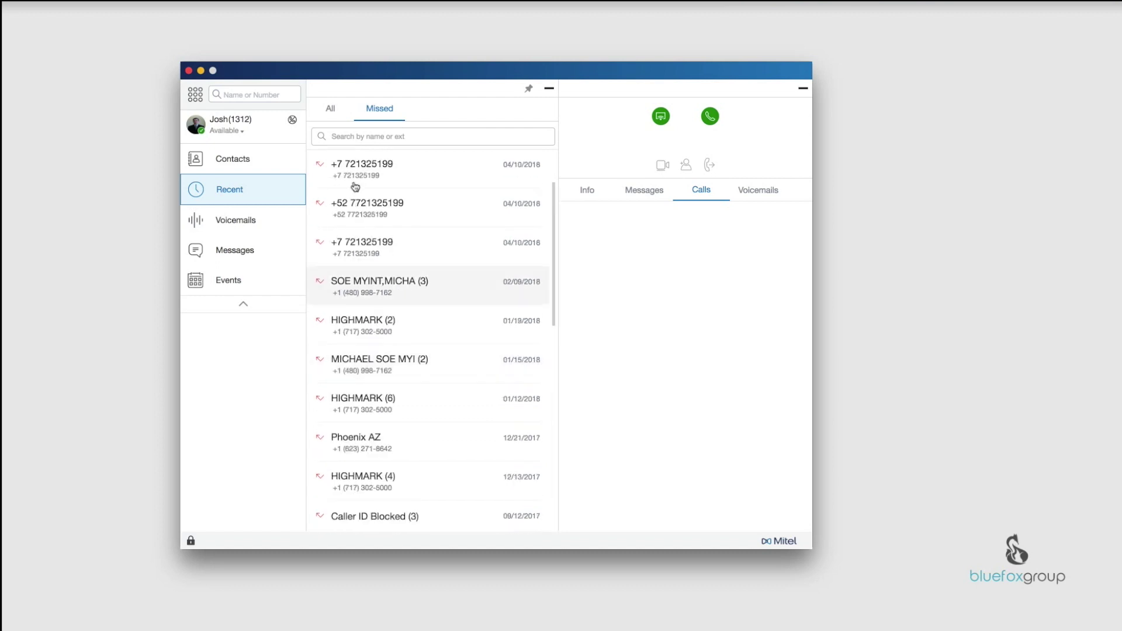
left_click(330, 108)
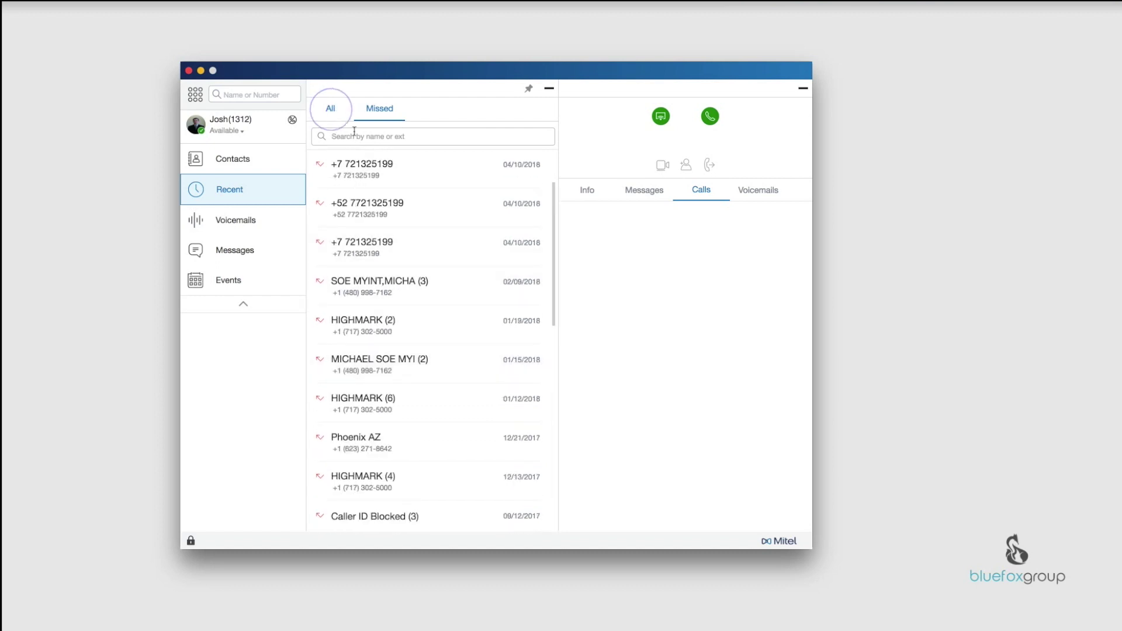
scroll(458, 305, "down", 3)
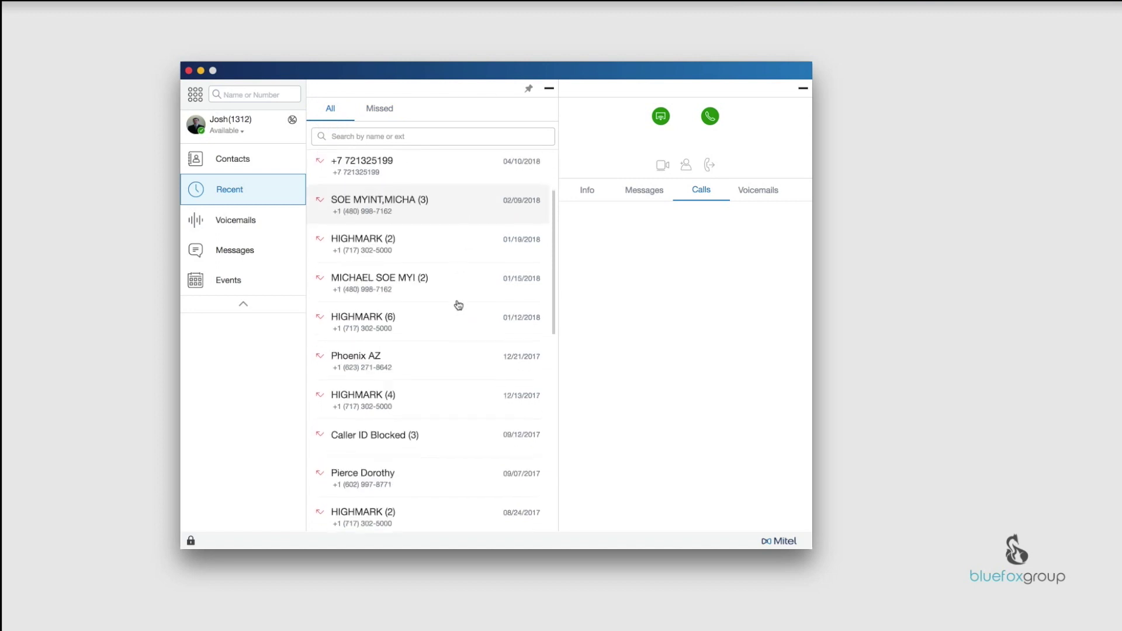
scroll(458, 306, "down", 8)
scroll(459, 313, "up", 10)
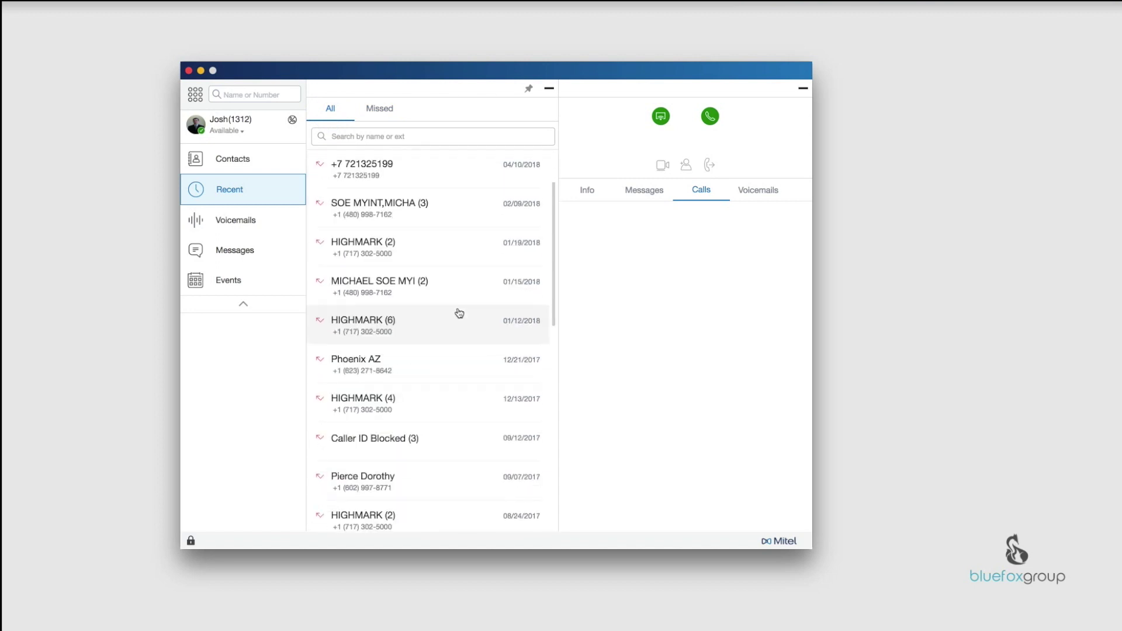
scroll(459, 314, "up", 2)
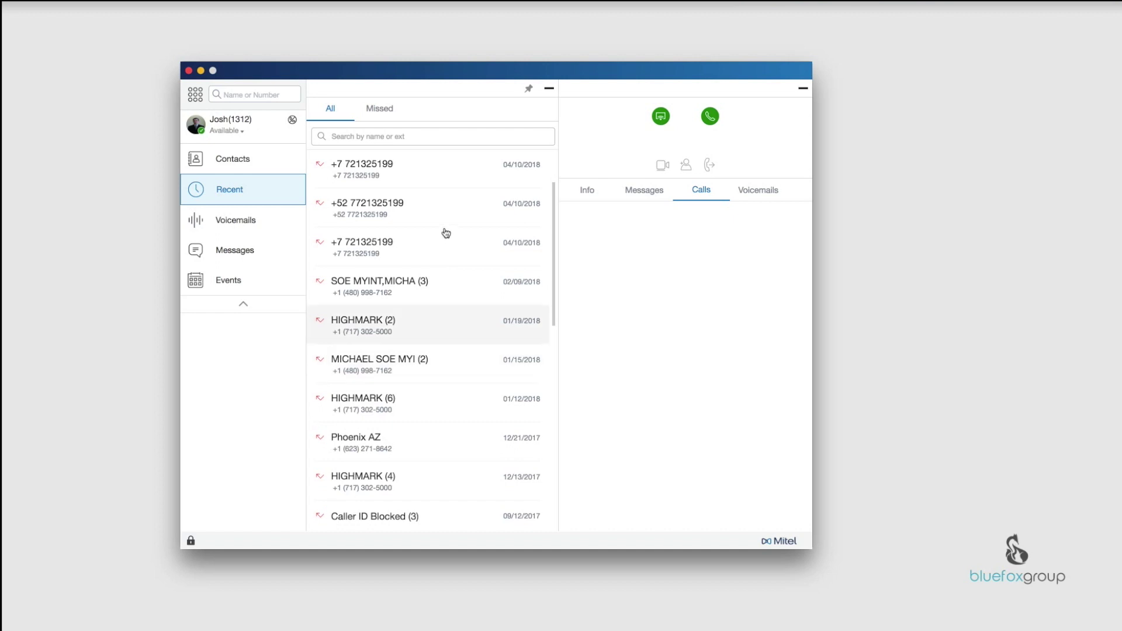
Close the caller details pane and bring up Add As a Contact options for the top call
left_click(395, 138)
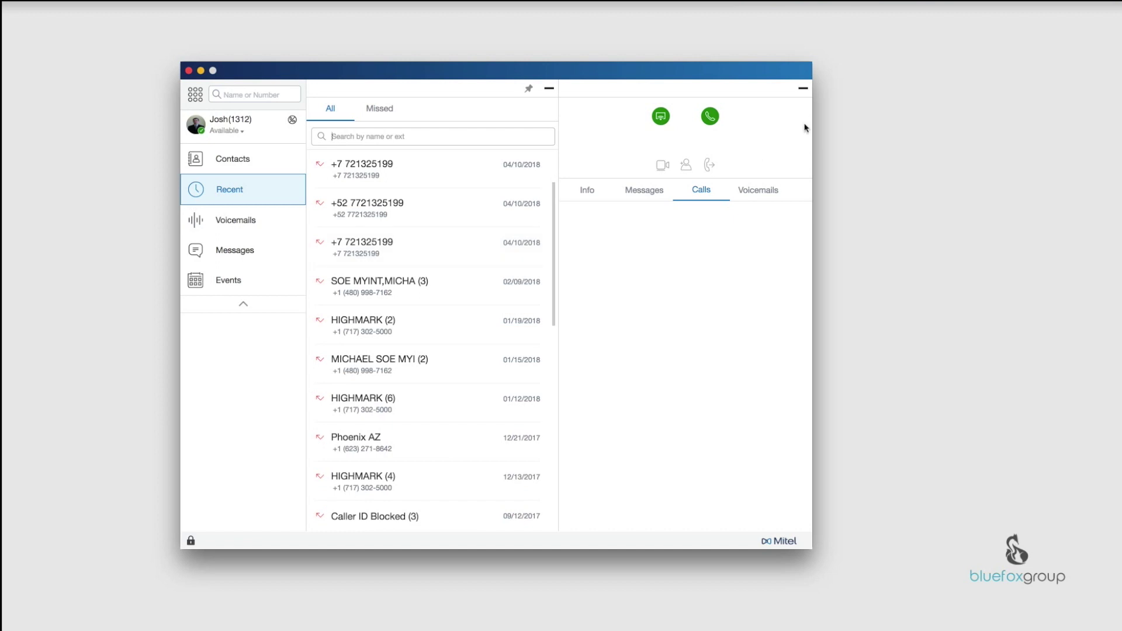
left_click(803, 88)
right_click(376, 165)
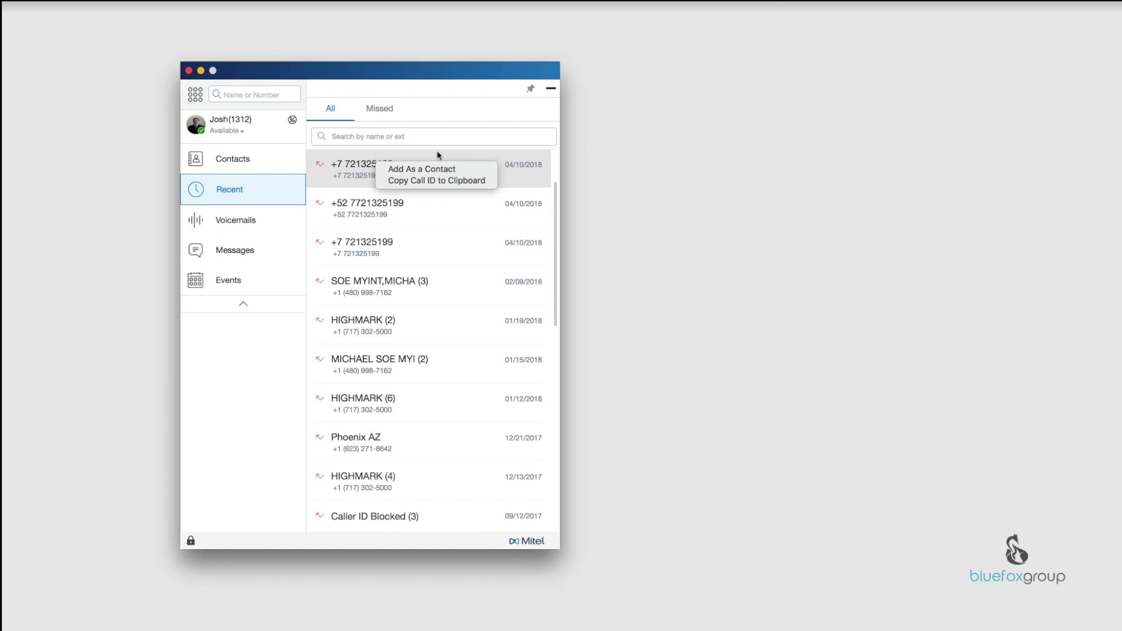
left_click(414, 156)
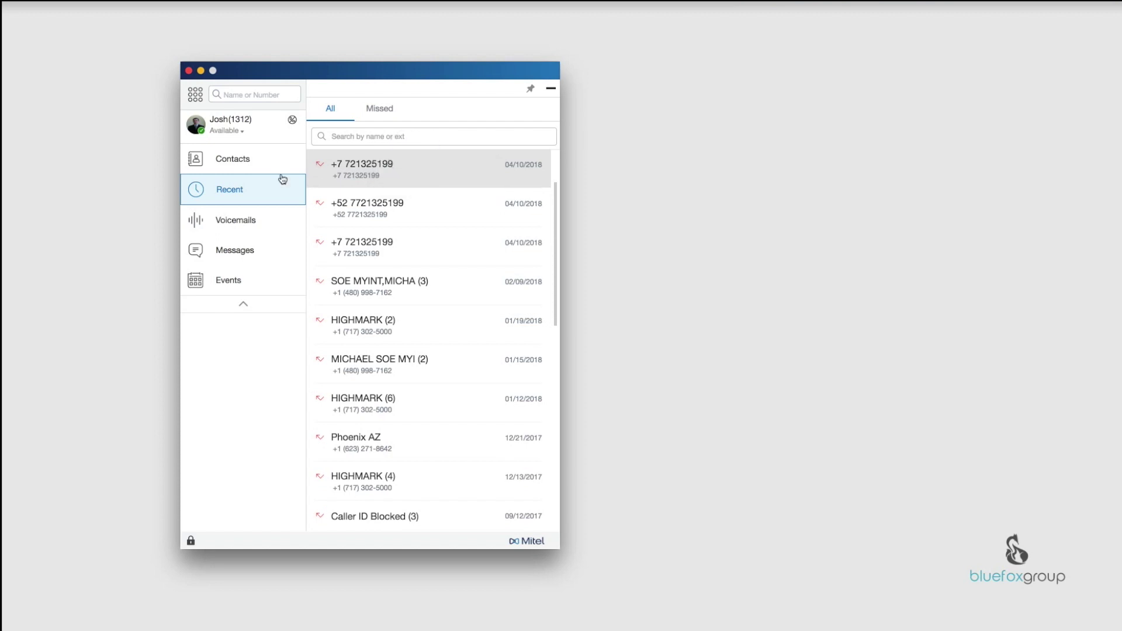